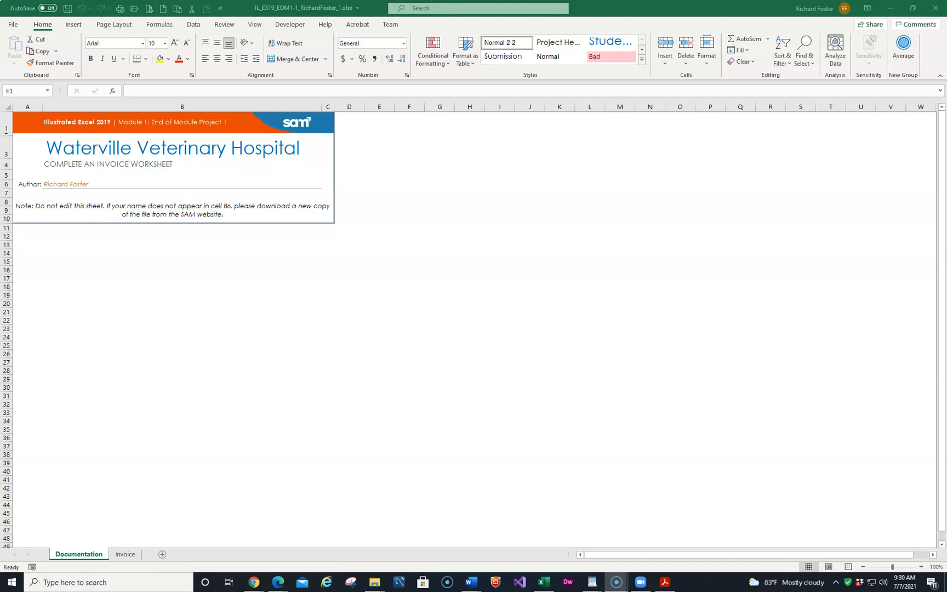
- Save the workbook over the existing EOM1-1 file whose name ends in _2.xlsx, in the EOM1 folder
click(627, 8)
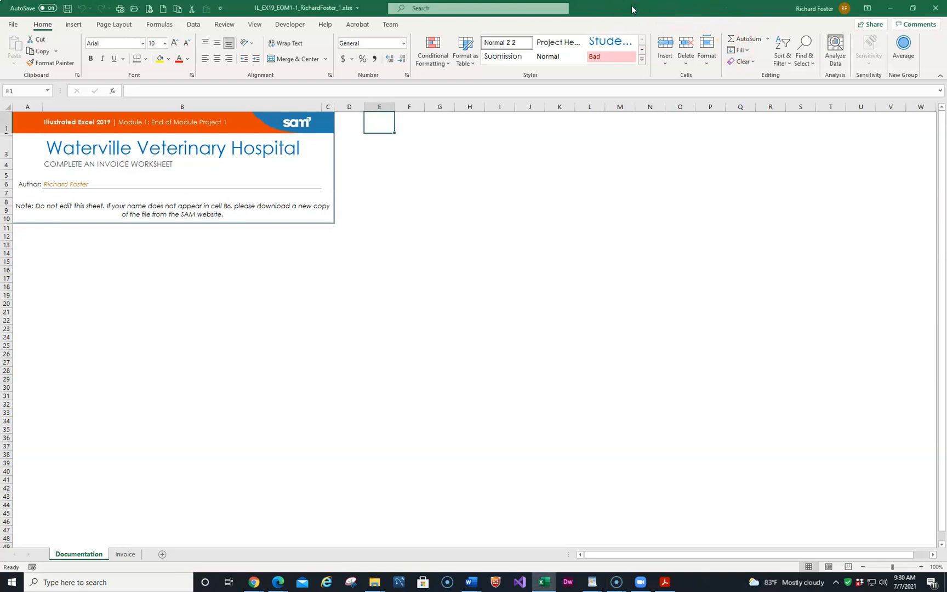
key(F12)
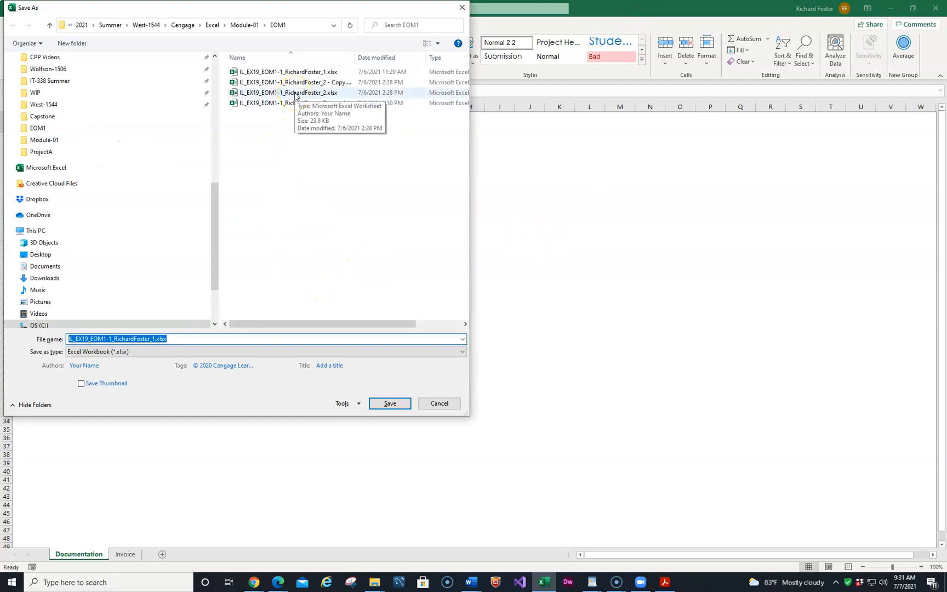
click(295, 94)
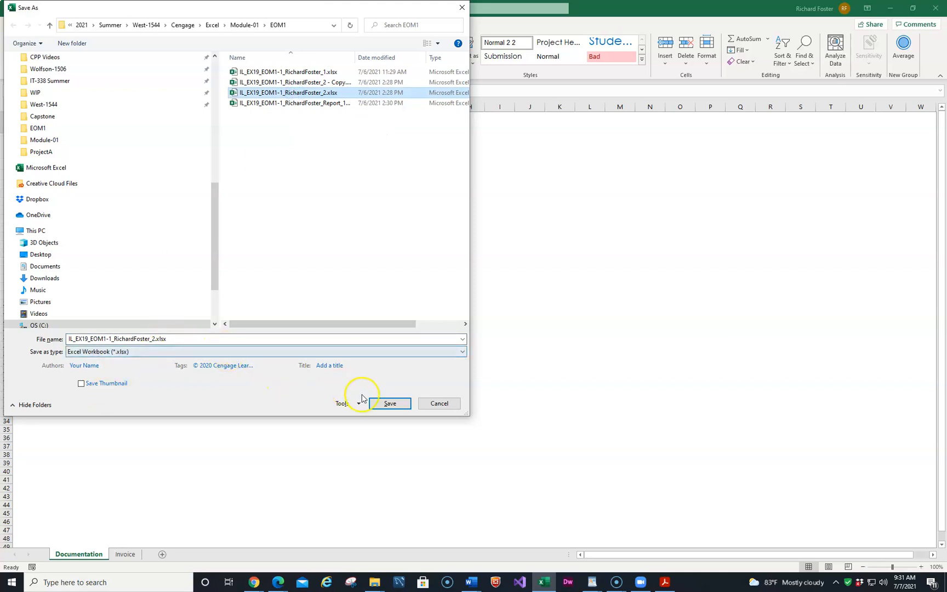
click(375, 402)
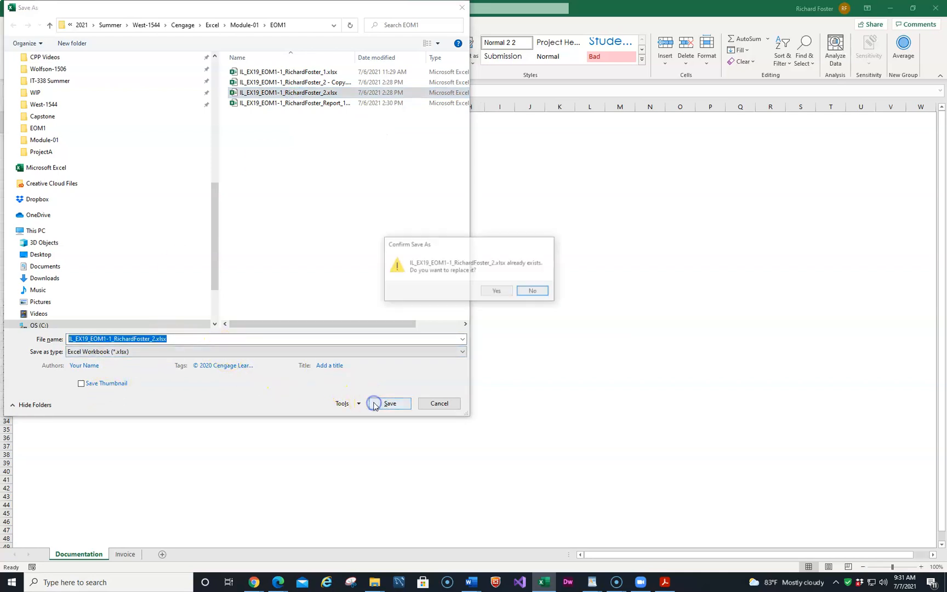
click(496, 290)
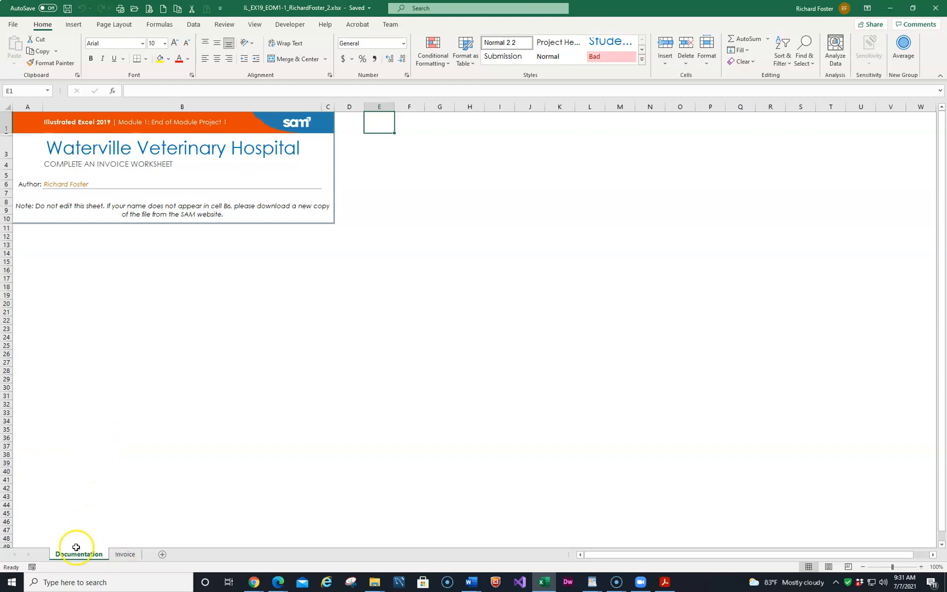
- Enter the title "Watervilee Pet Clinic" in cell A1 of the Invoice worksheet
click(127, 556)
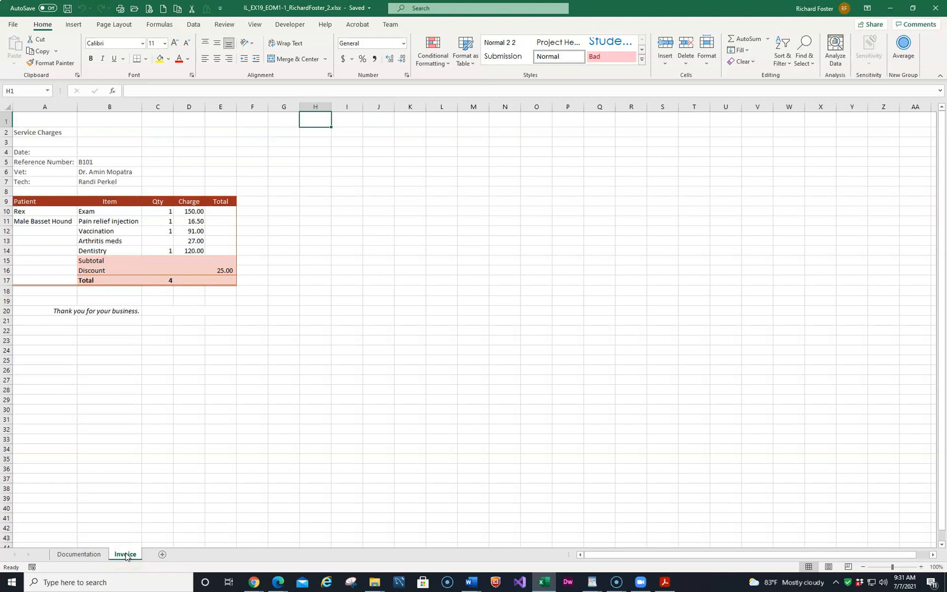
click(28, 120)
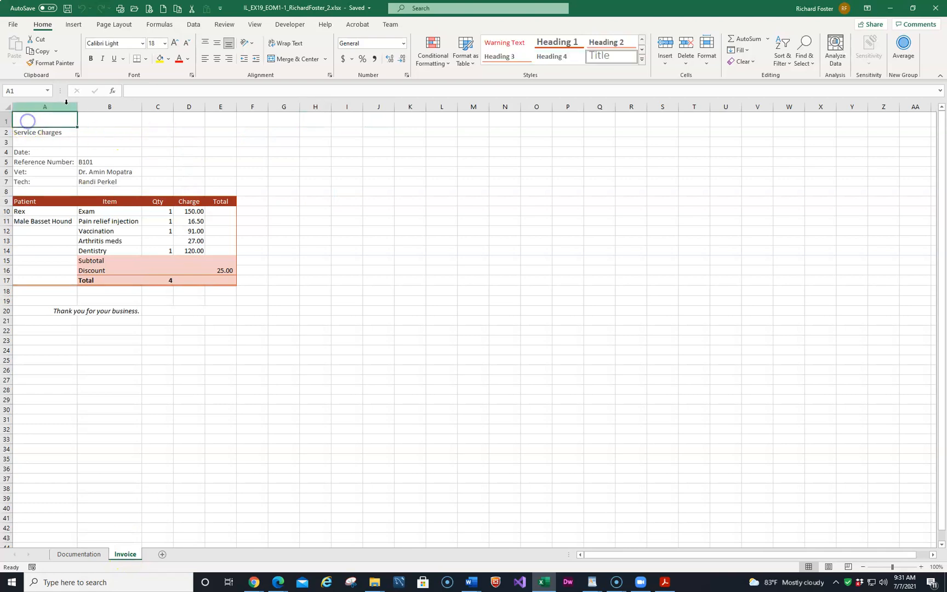
text(Water)
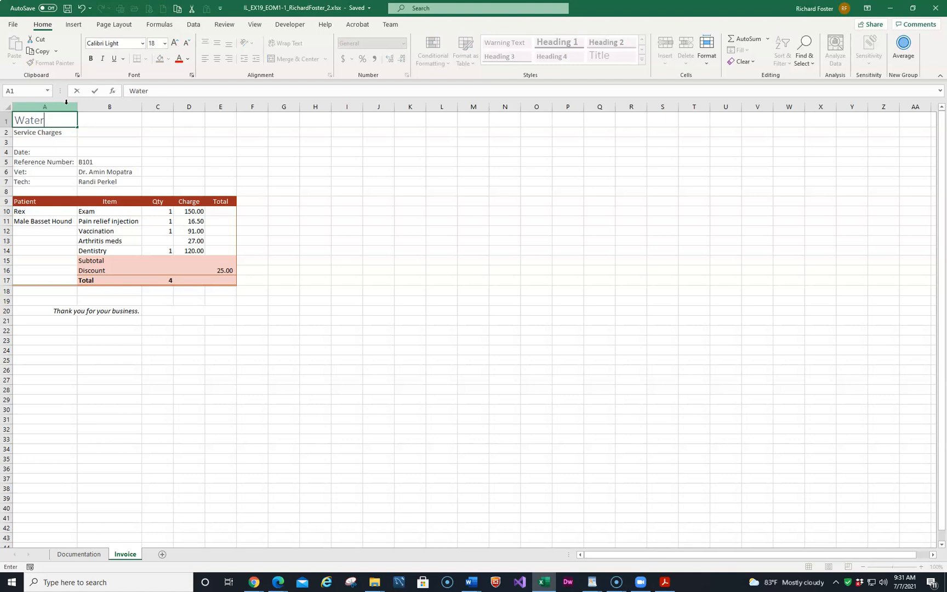
text(vilee Pet Clinic)
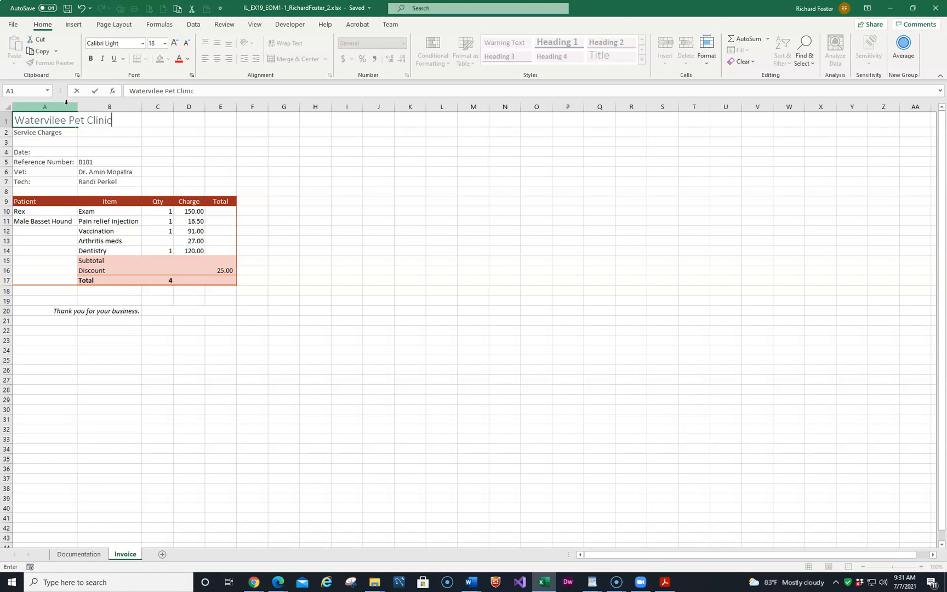
key(Return)
key(Up)
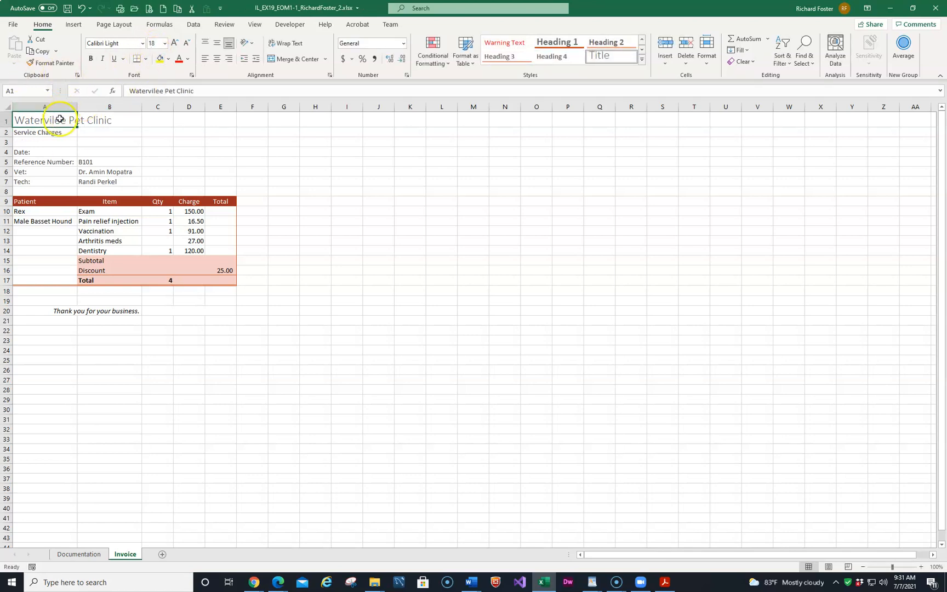
key(Right)
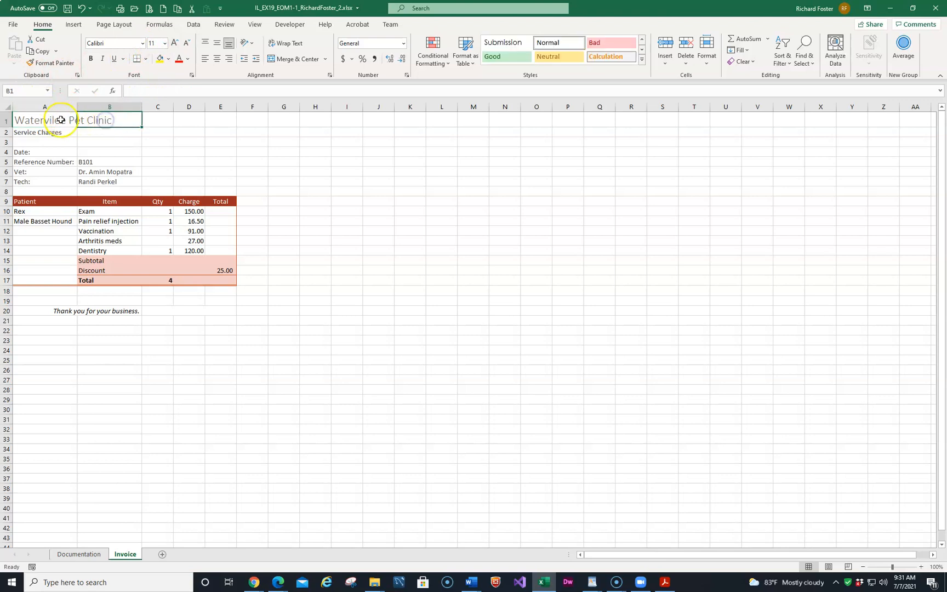
click(100, 123)
- Enter the date 5/12 in cell B4 of the invoice
click(87, 151)
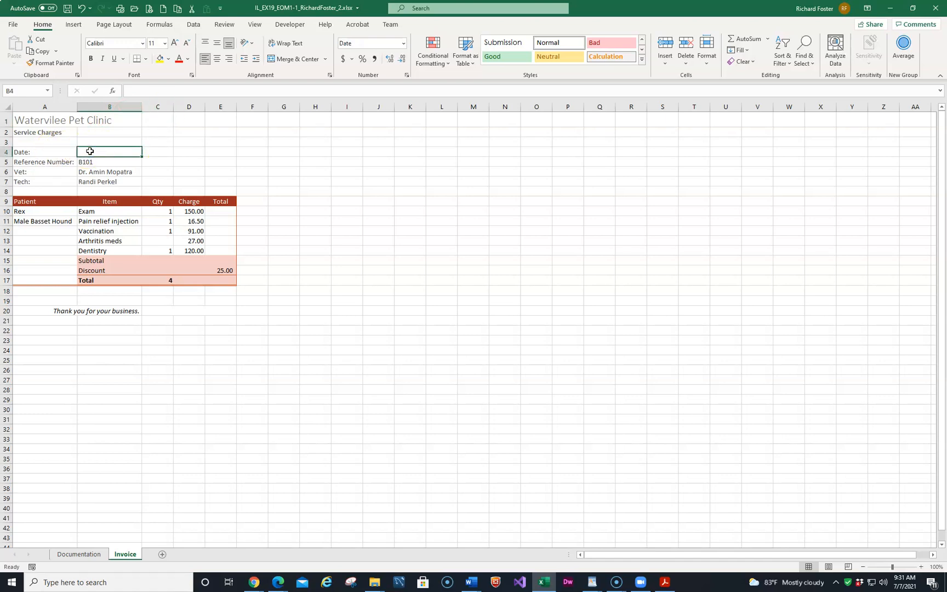
text(5/12)
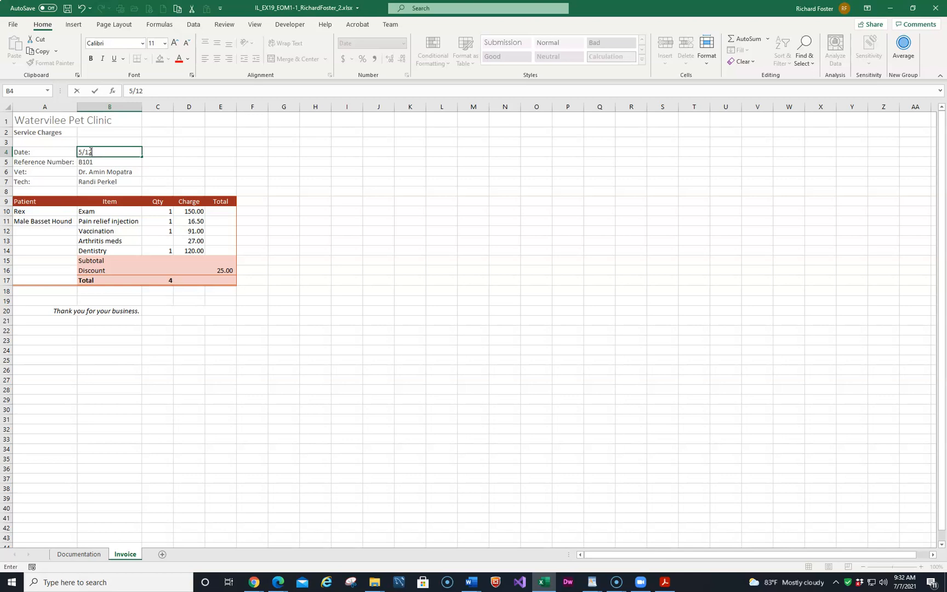
key(Tab)
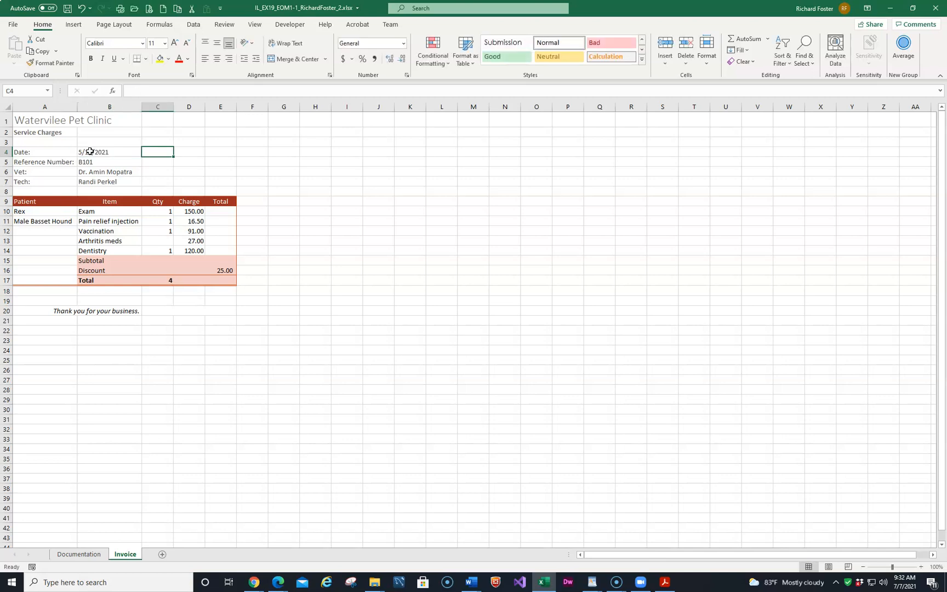
click(90, 151)
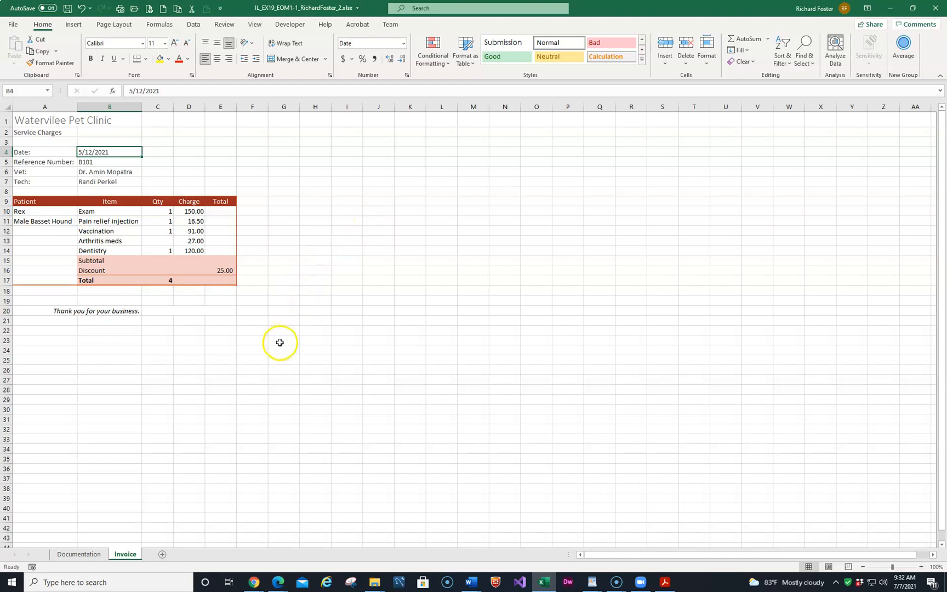
- Replace the leading letter of the reference number in cell B5 with R
click(82, 162)
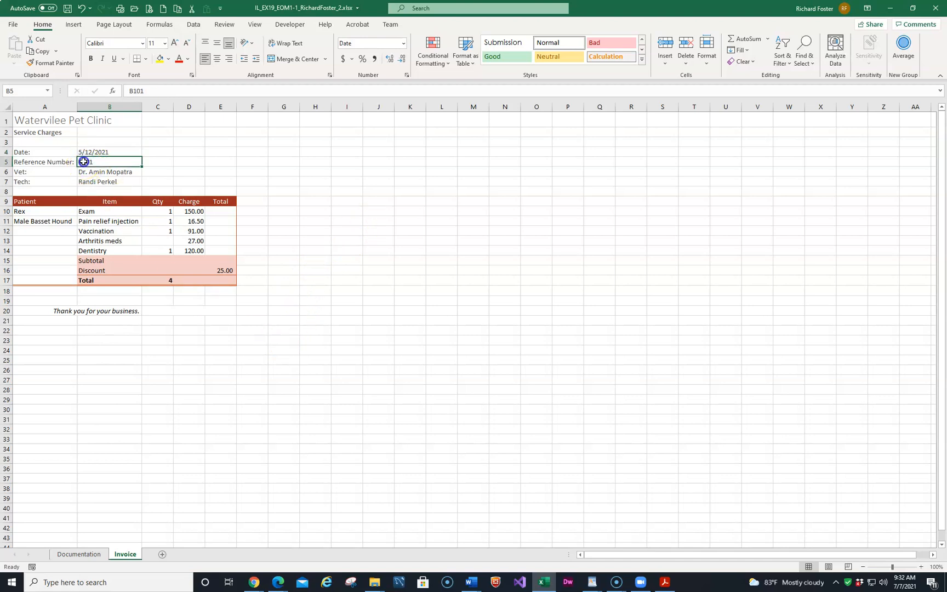
click(131, 91)
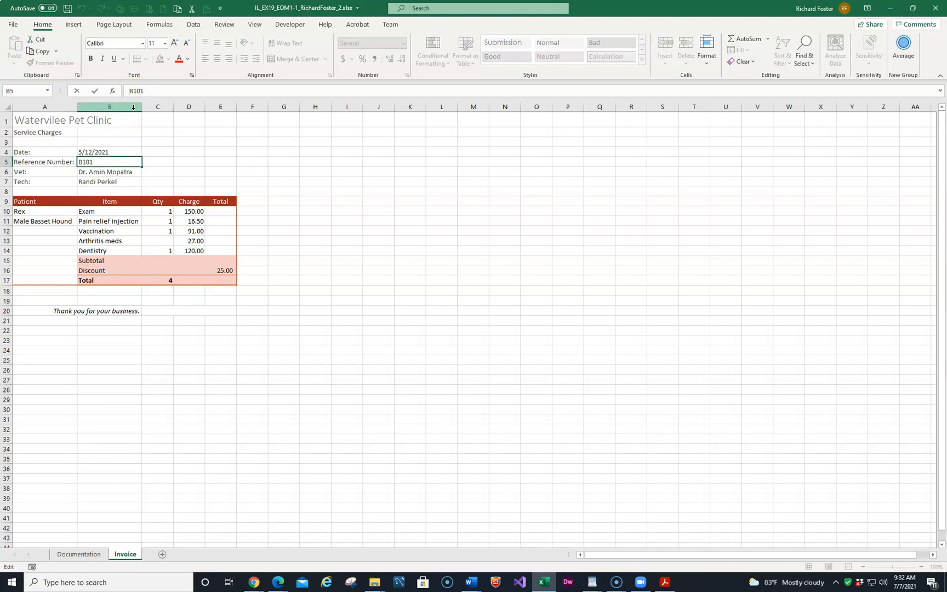
key(Delete)
text(R)
key(Return)
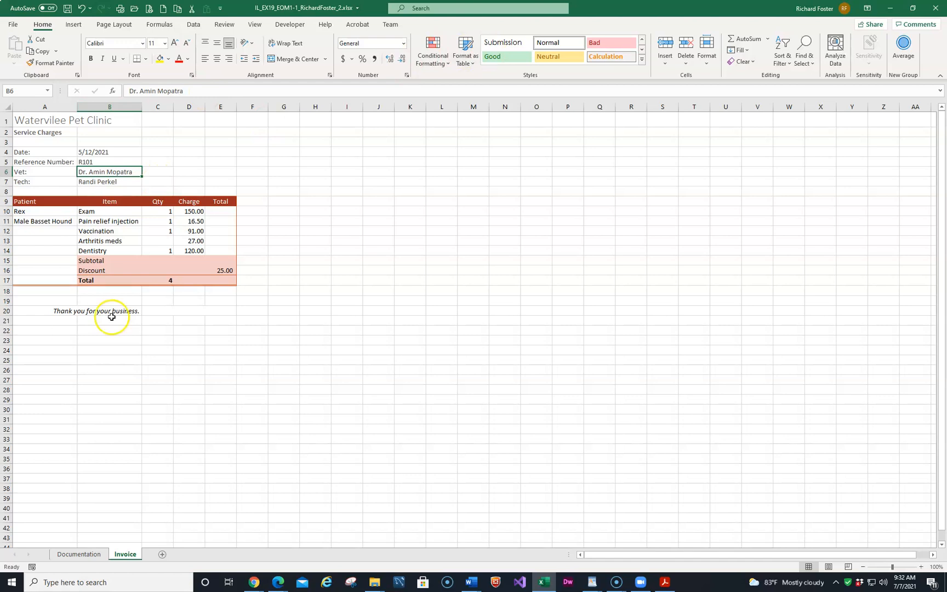
- Set the quantity for Arthritis meds in cell C13 to 2
click(157, 241)
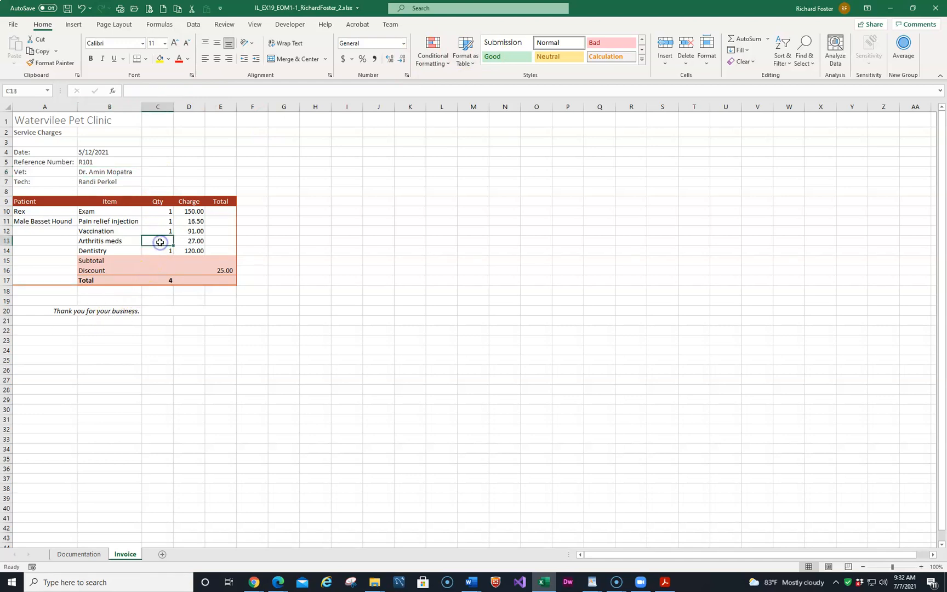
text(2)
key(Return)
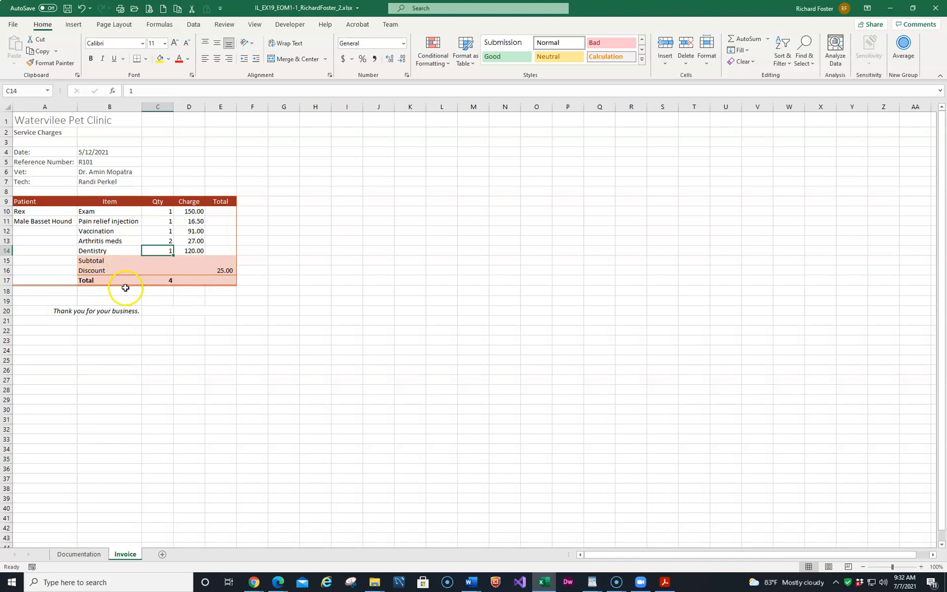
- Go to cell C17 in the Total row and clear its contents
click(24, 91)
text(C17)
key(Return)
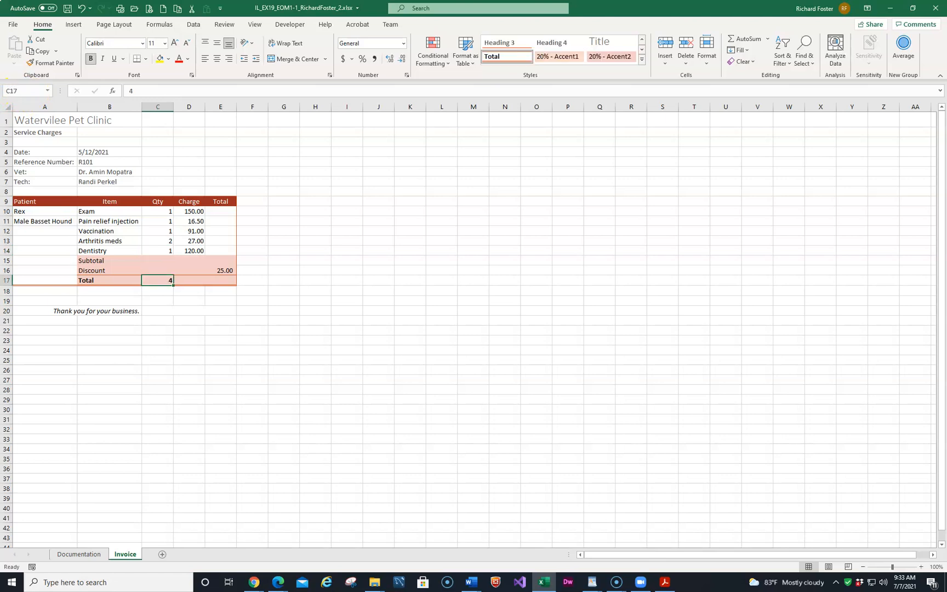
right_click(163, 281)
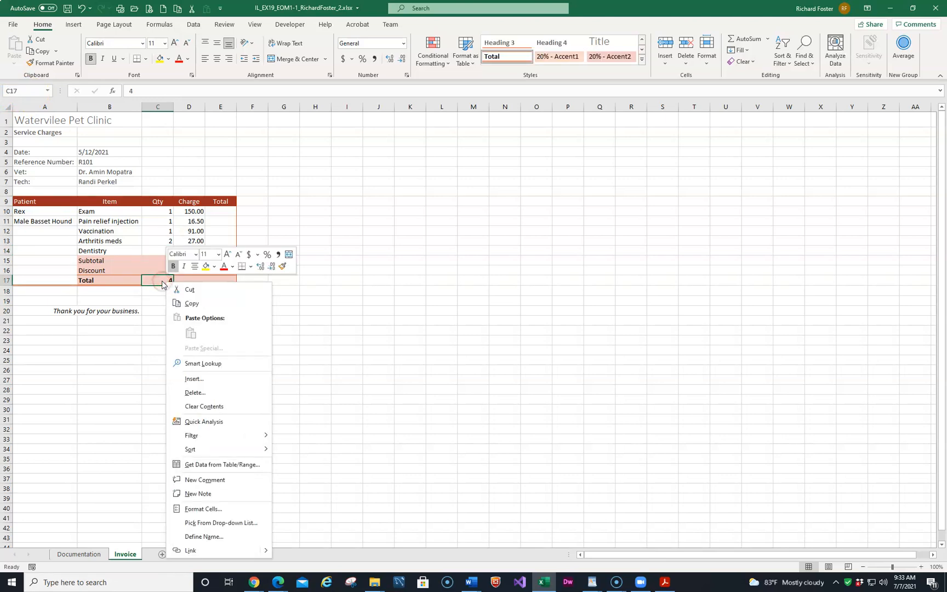
click(203, 406)
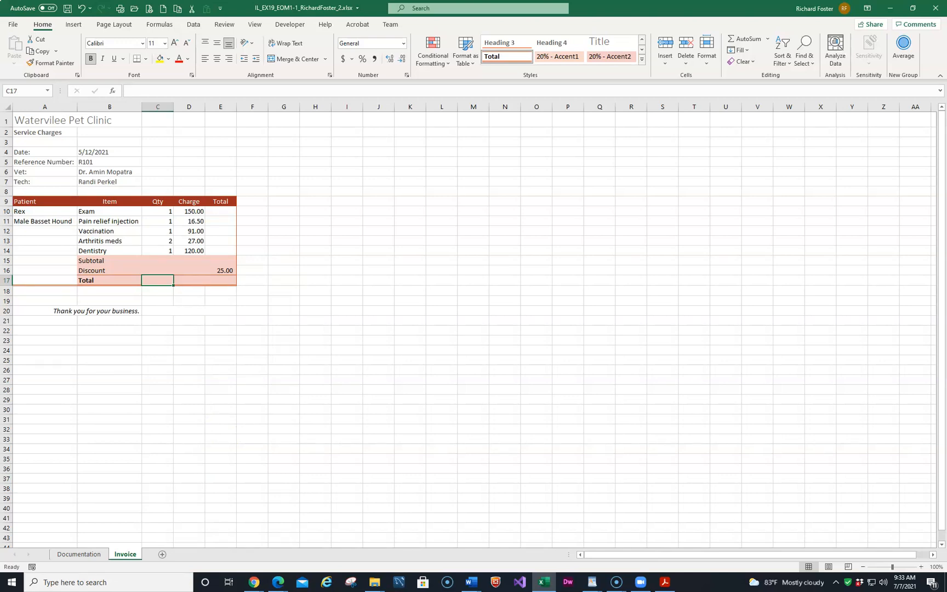
- Enter the formula =C10*D10 in cell E10 to calculate the Exam total from quantity and charge
click(216, 211)
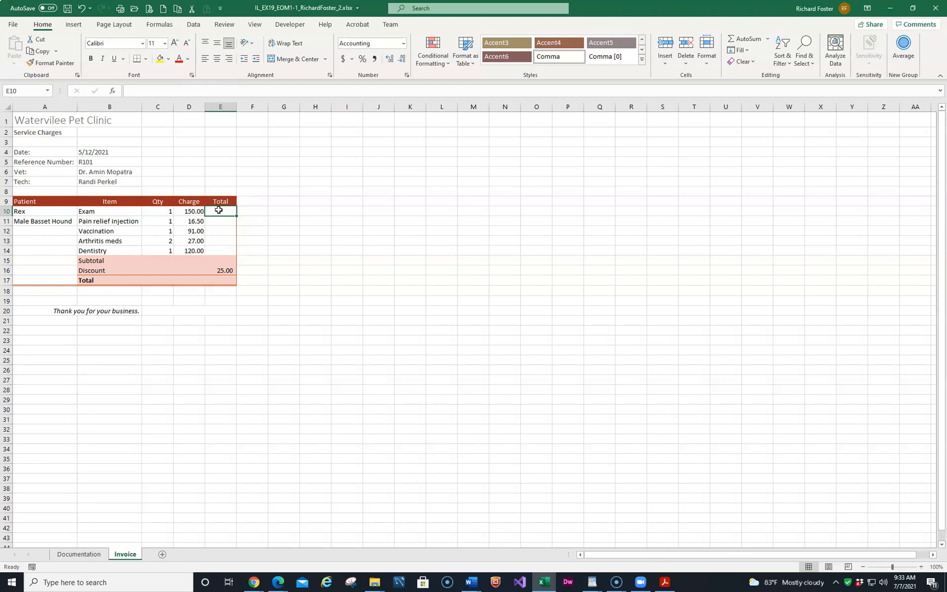
text(=)
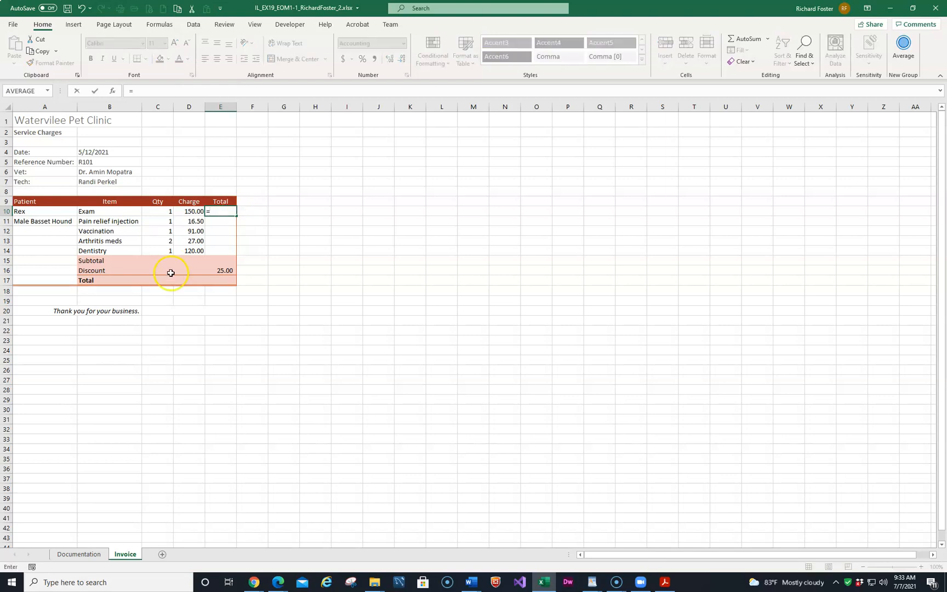
click(159, 211)
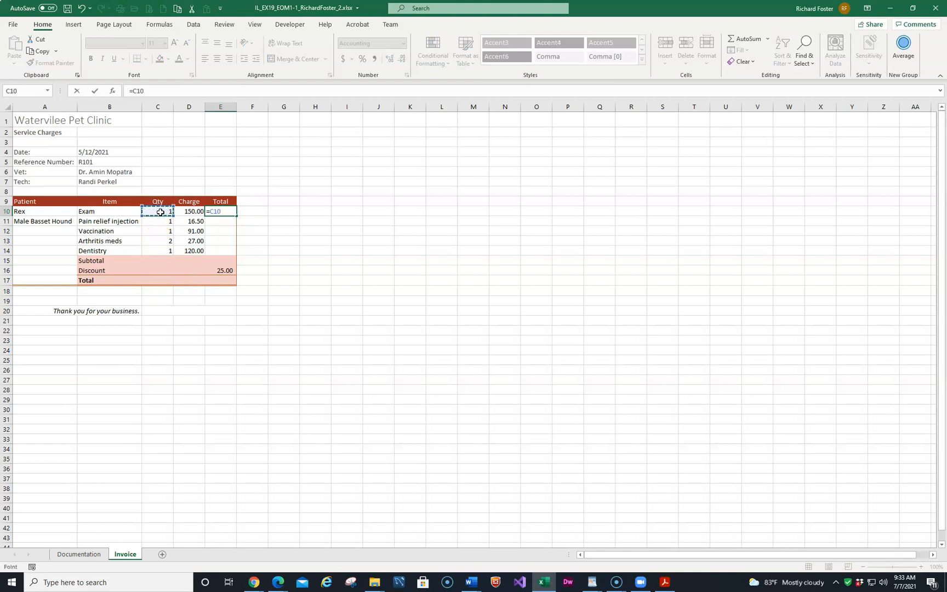
text(*)
click(188, 212)
key(Return)
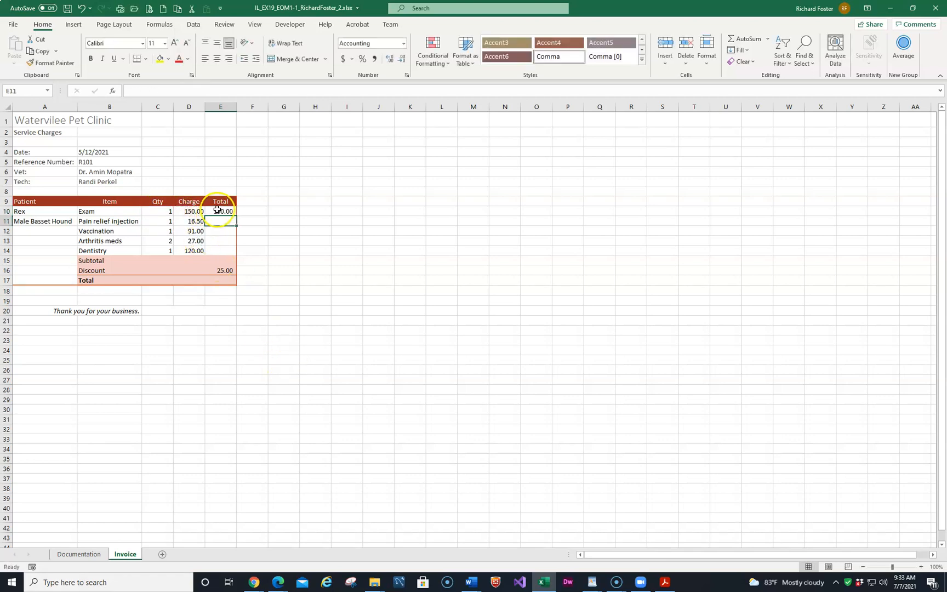
- Test the Exam total formula by setting the quantity in C10 to 2, and restore it to 1
click(160, 212)
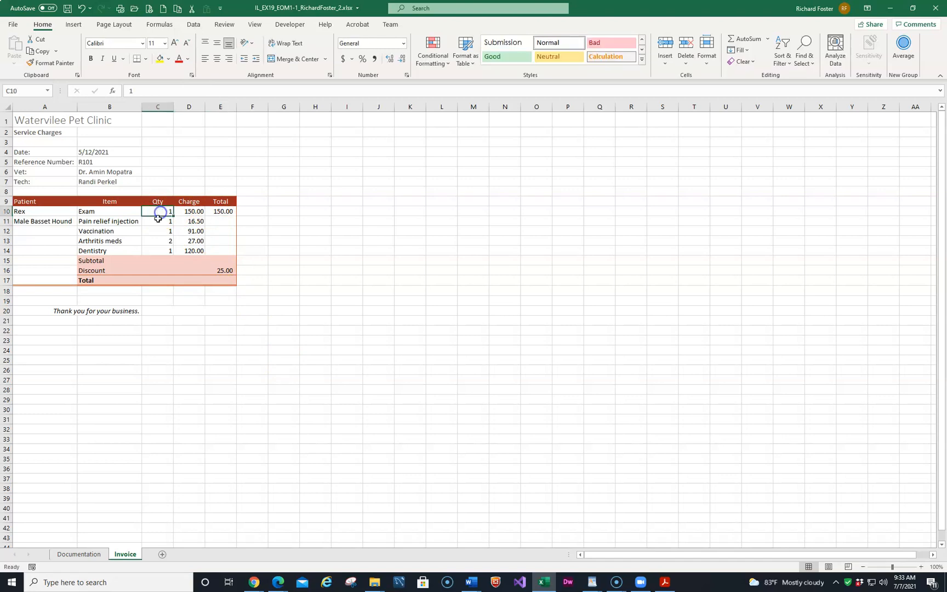
text(2)
key(Return)
key(Up)
text(1)
key(Return)
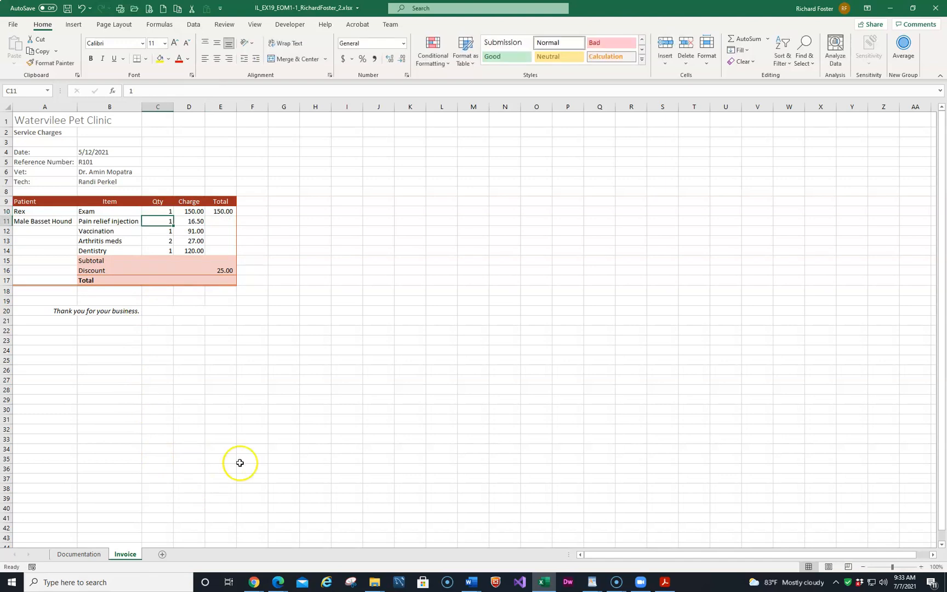
- Fill the total formula from cell E10 down through E14 and check the copied formula in E14
click(228, 211)
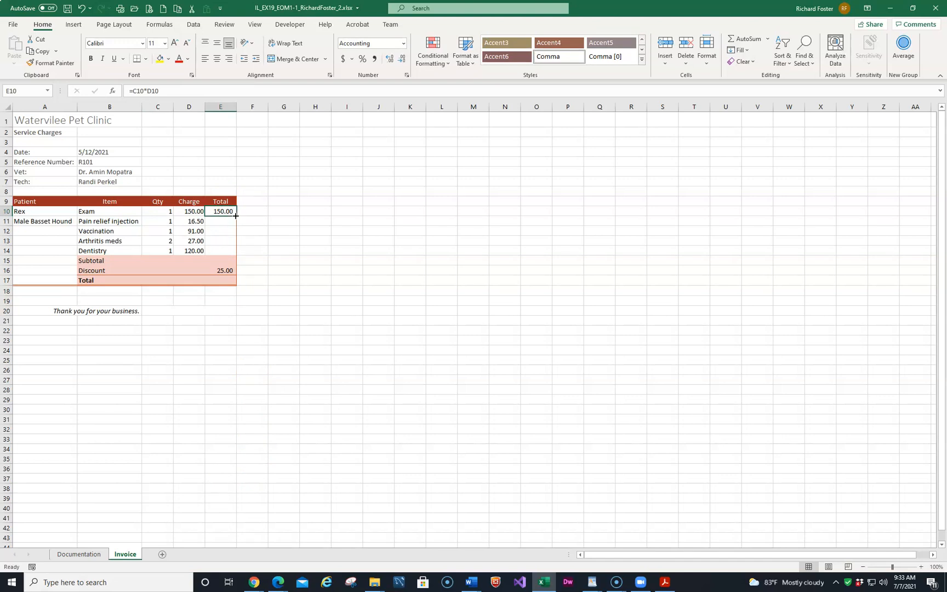
drag(235, 215, 238, 255)
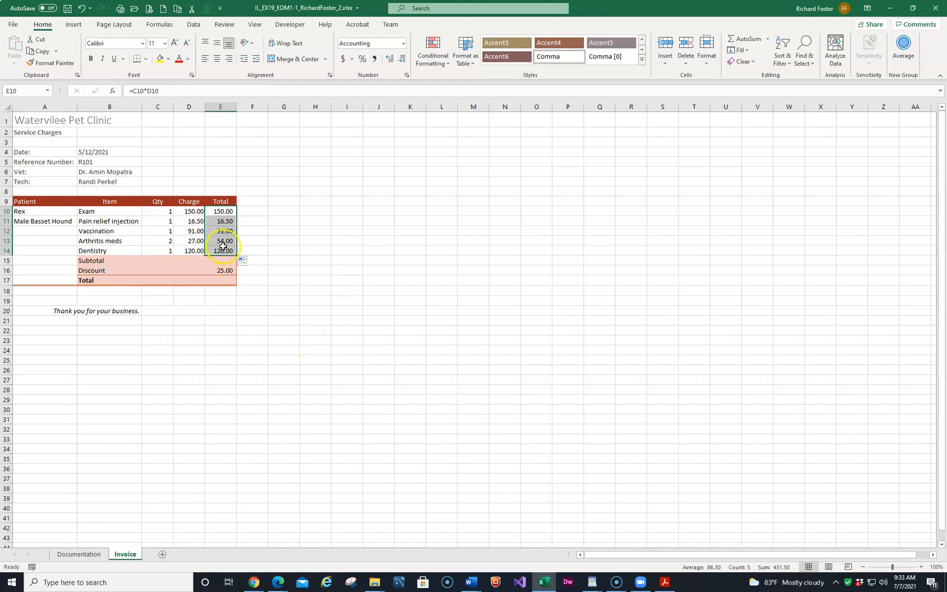
click(227, 250)
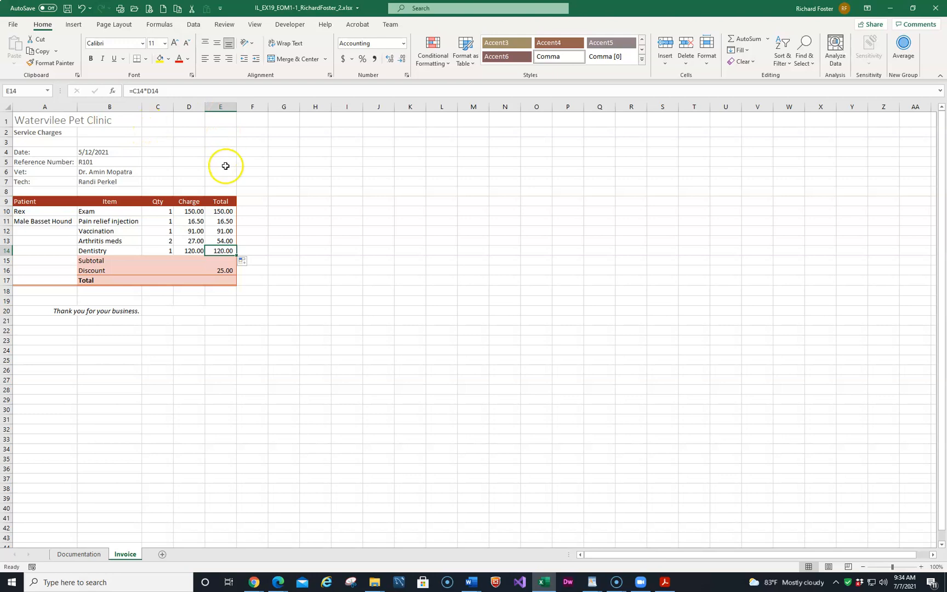
- Calculate the Subtotal in cell E15 with AutoSum over the range E10:E14
click(222, 260)
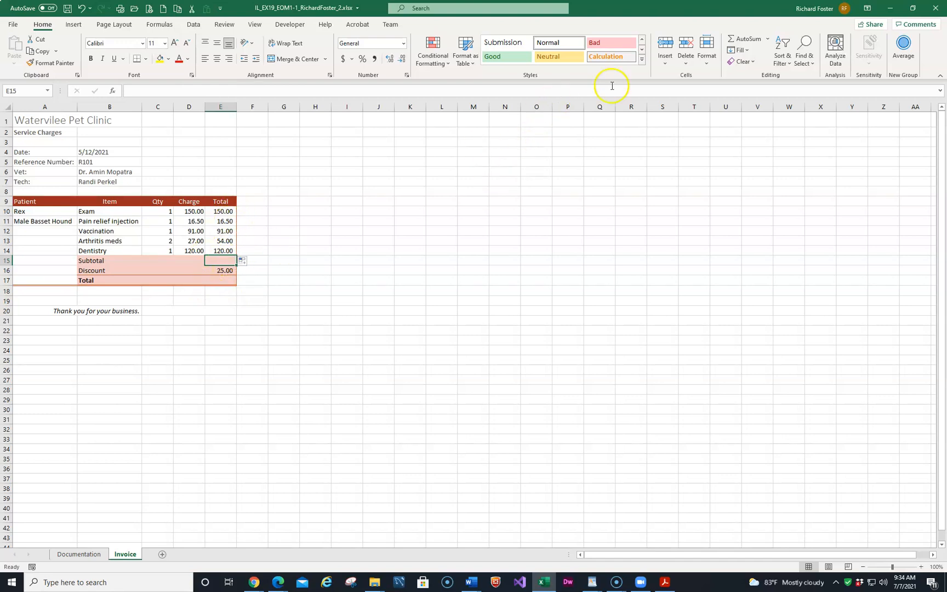
click(750, 41)
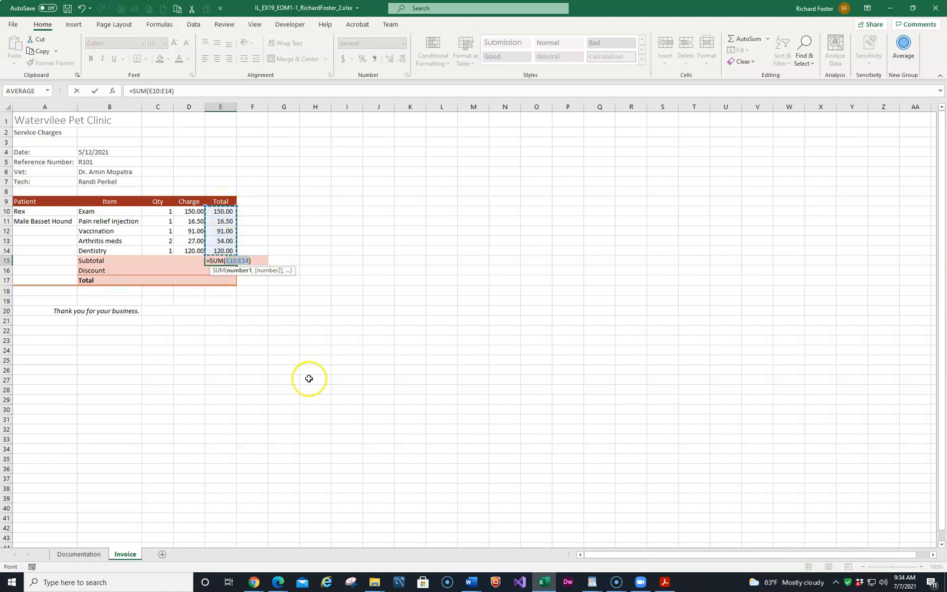
key(Return)
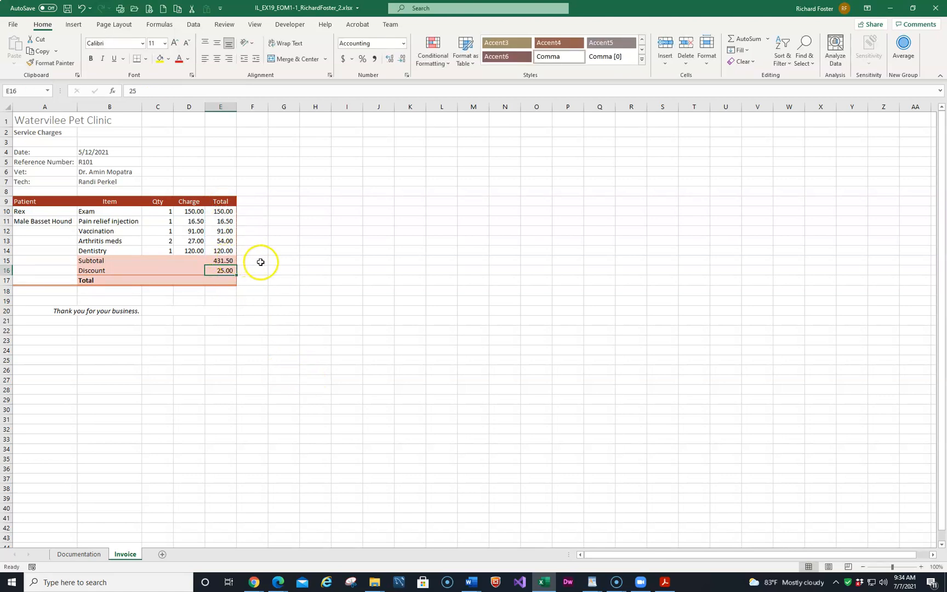
- Test the Subtotal formula by setting the Dentistry quantity in C14 to 2, and undo the change
click(164, 251)
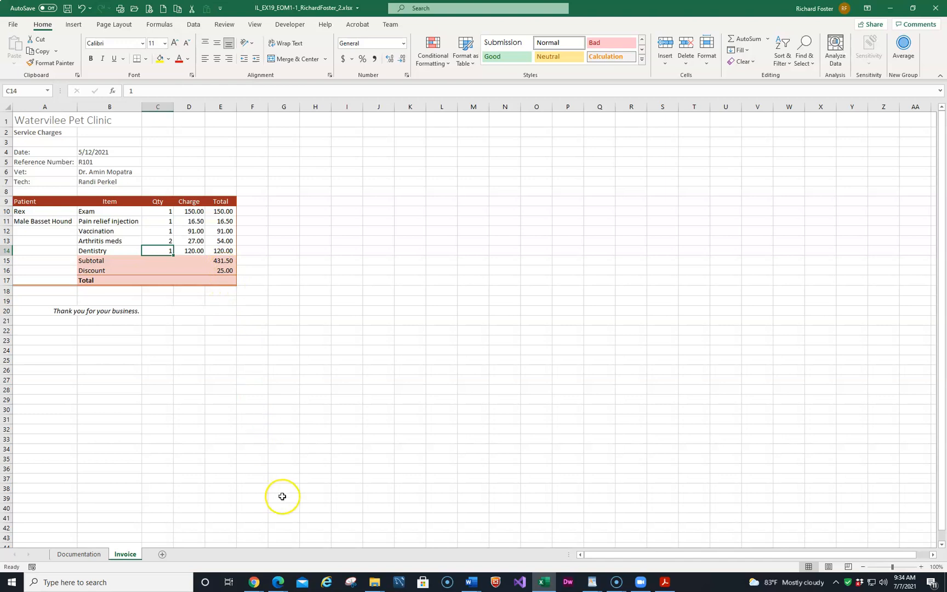
text(2)
key(Return)
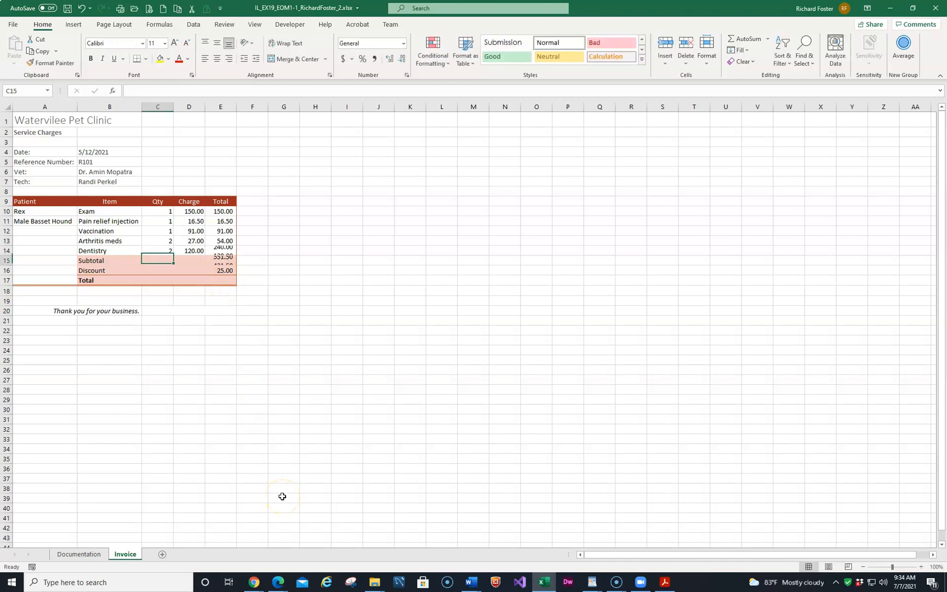
key(Up)
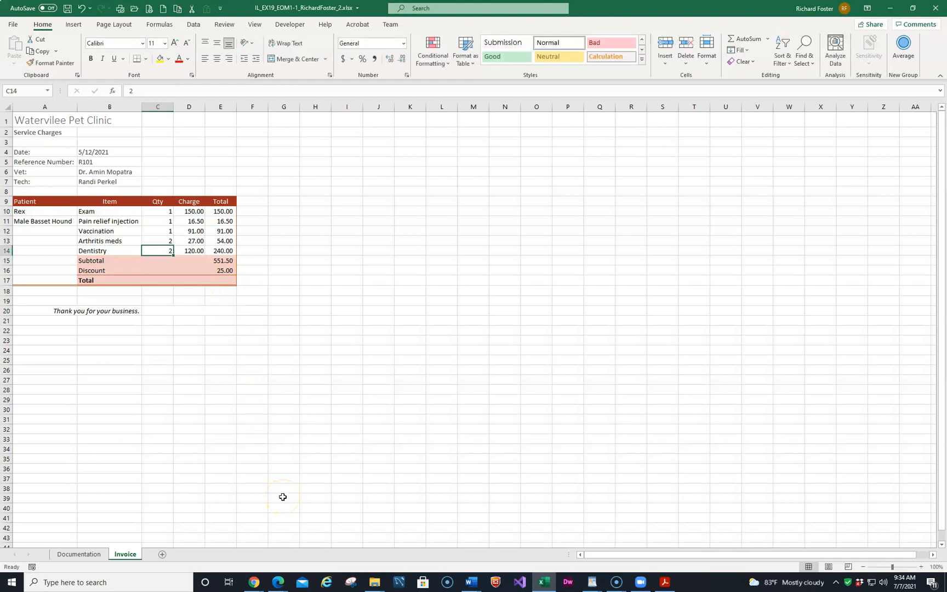
click(83, 8)
- Enter the formula =E15-E16 in cell E17 to calculate the Total as subtotal minus discount
click(217, 279)
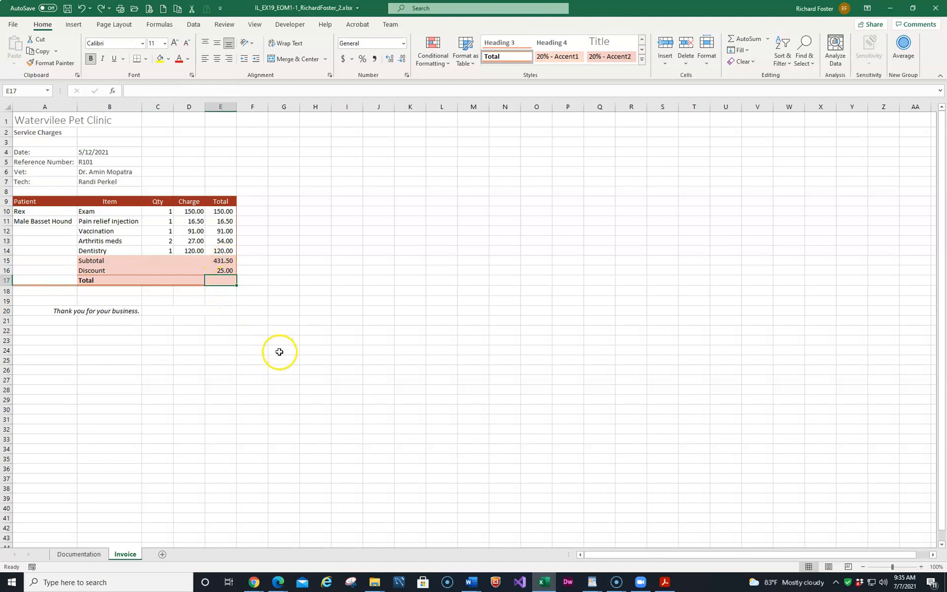
text(=)
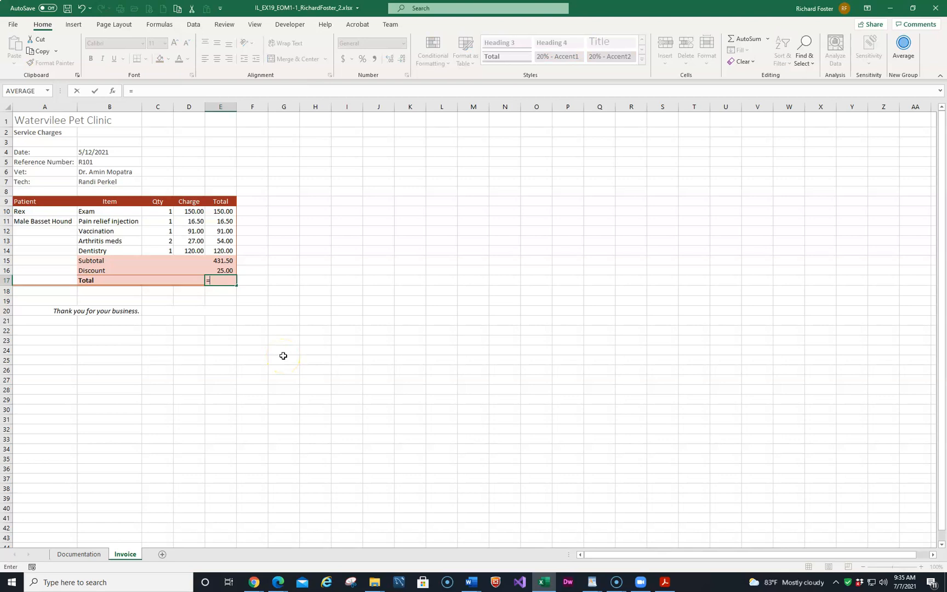
click(221, 261)
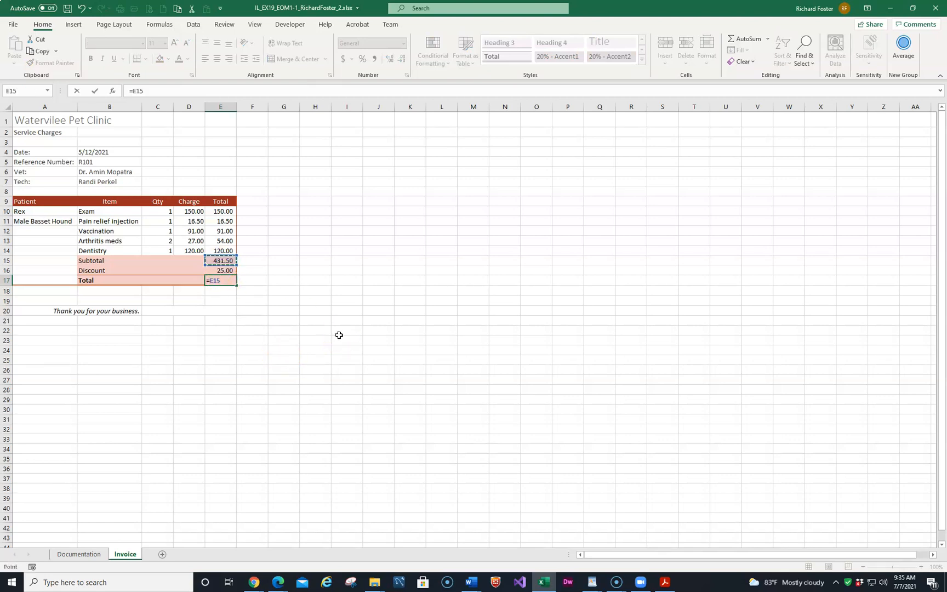
text(-)
click(228, 272)
key(Return)
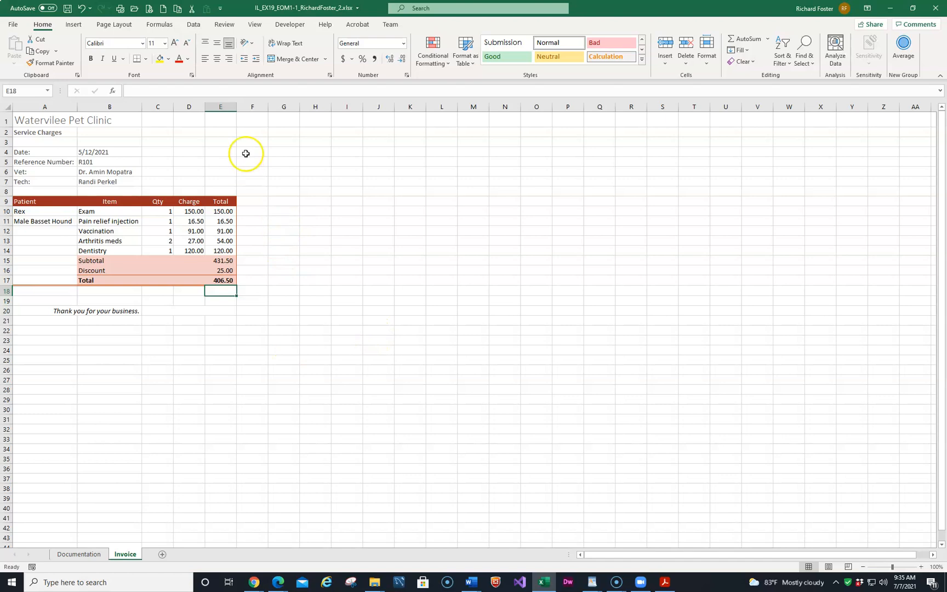
- Copy the vet's name from cell B6 and paste it into the merged cell C20 beside the thank-you message
click(89, 173)
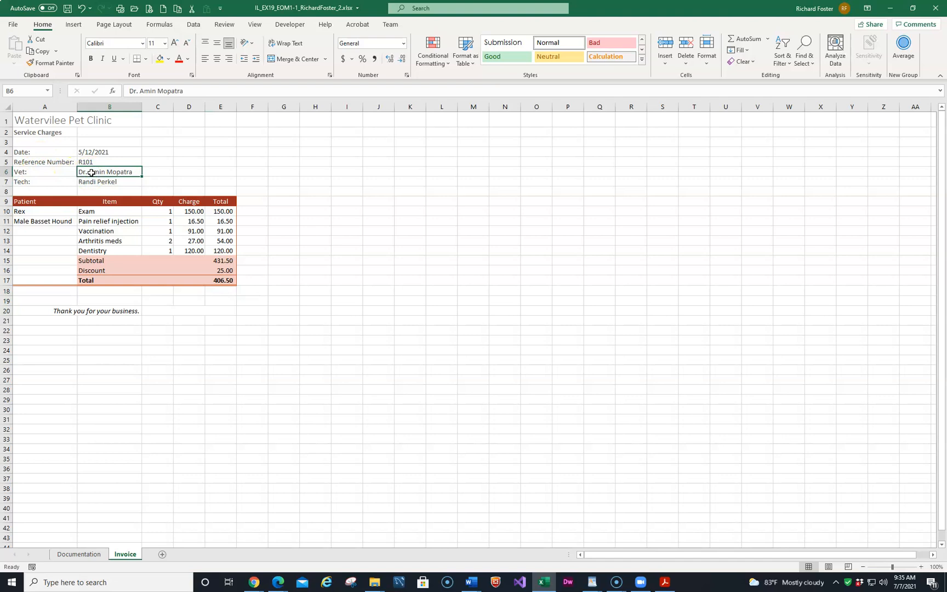
right_click(91, 174)
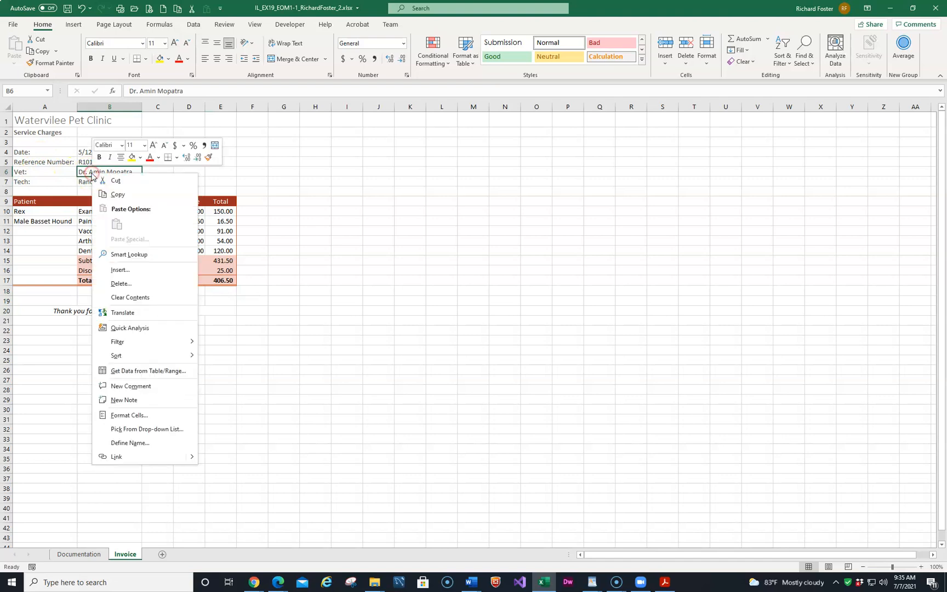
click(113, 193)
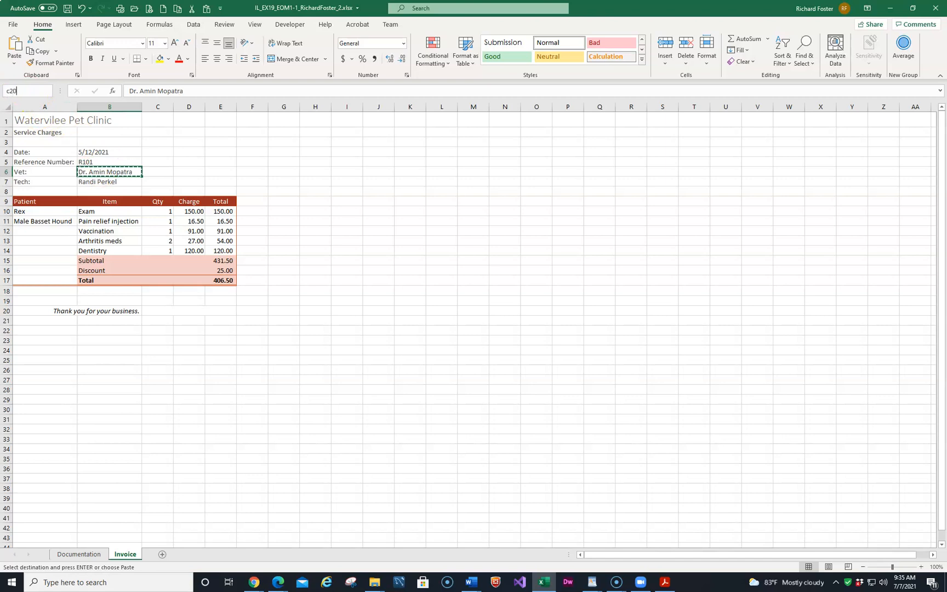
click(26, 91)
text(c20)
key(Return)
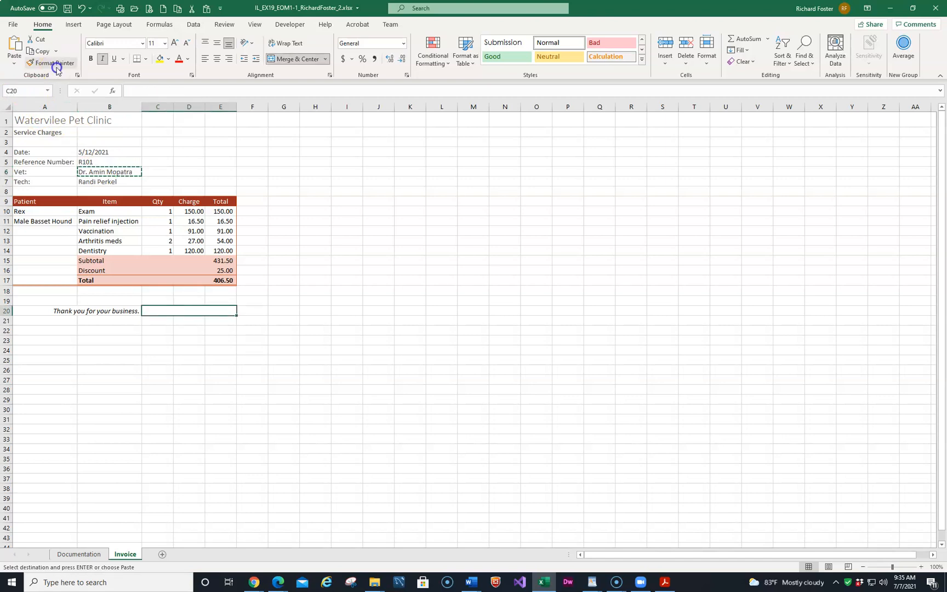
click(15, 46)
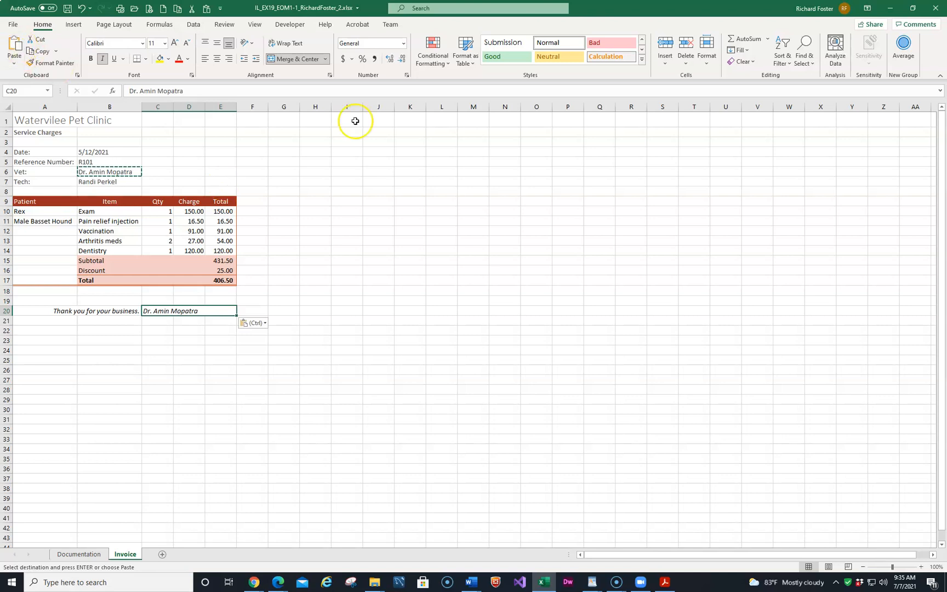
- Save the workbook and hide the gridlines on the Invoice worksheet
click(67, 9)
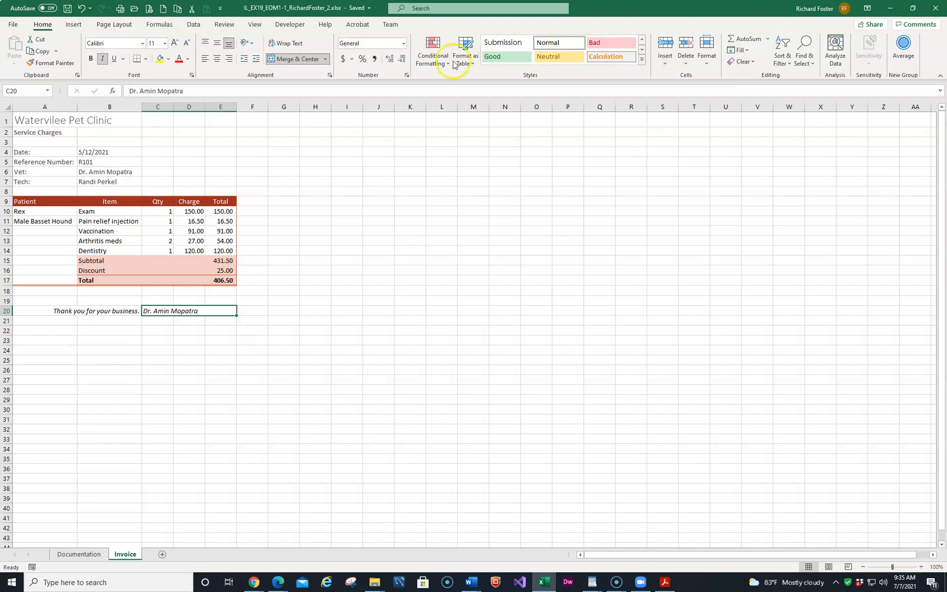
click(257, 25)
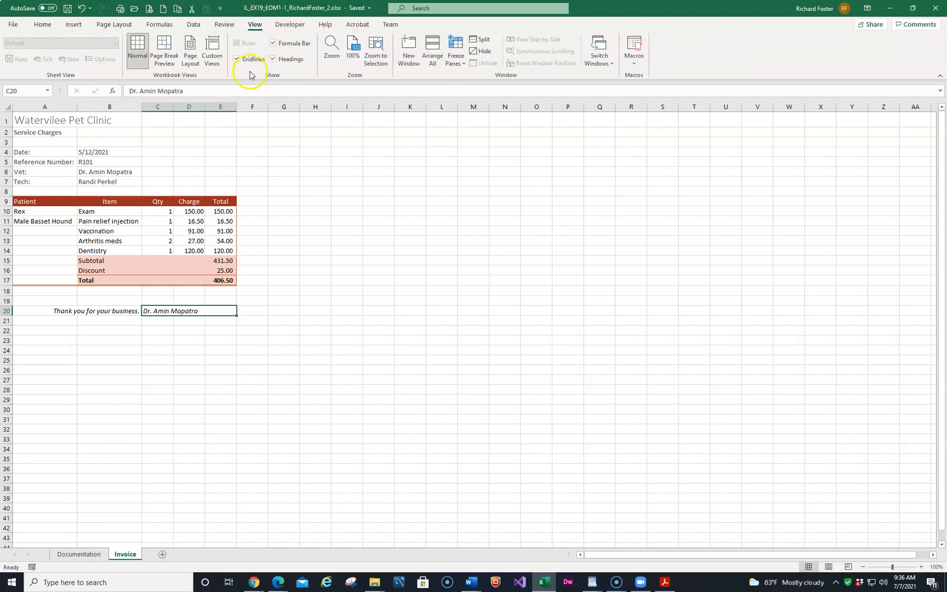
click(238, 59)
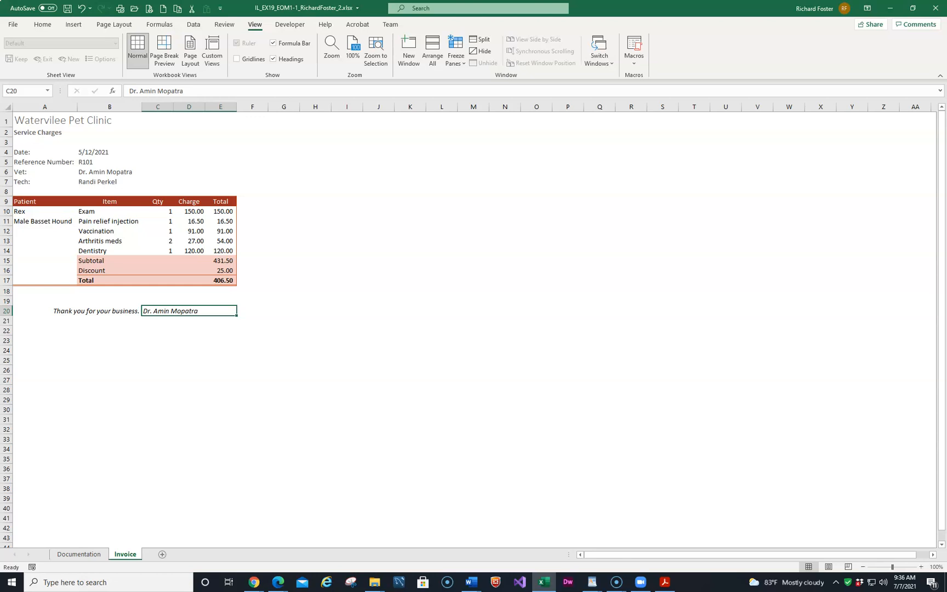
- Compare the worksheet with Final Figure 1 in the Word instructions document, and save the Excel workbook
drag(1, 61, 599, 44)
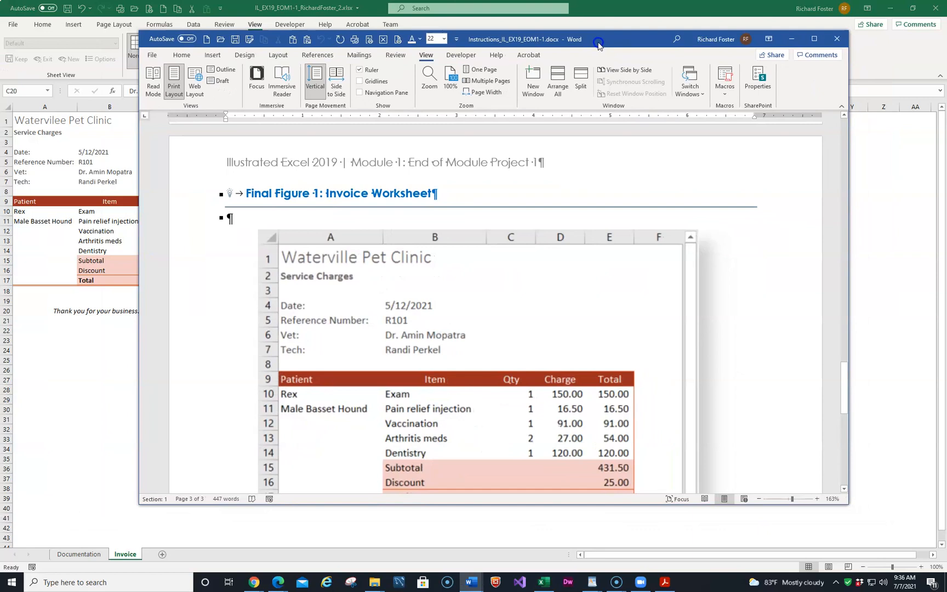
scroll(630, 290, down, 1)
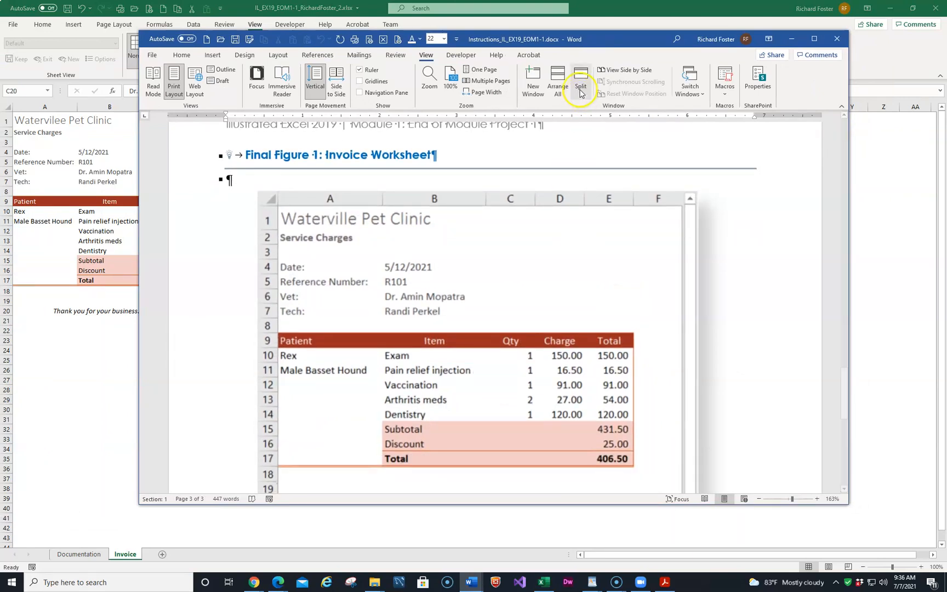
drag(601, 33, 1, 144)
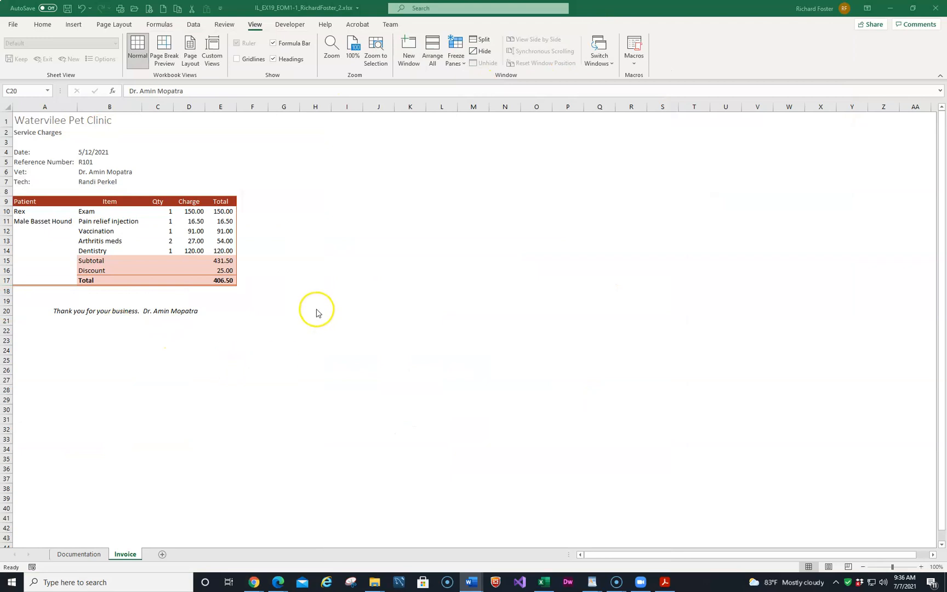
click(68, 8)
click(68, 8)
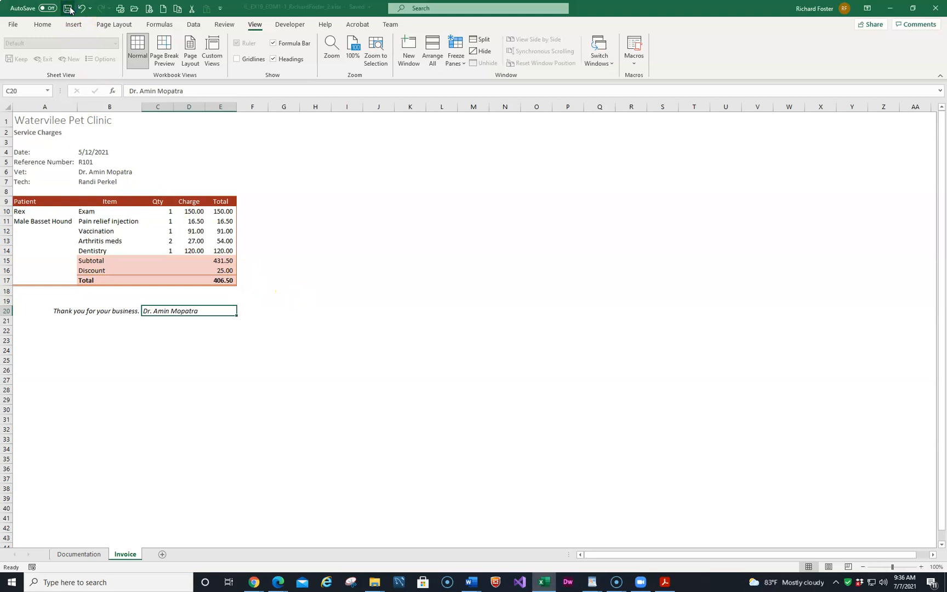